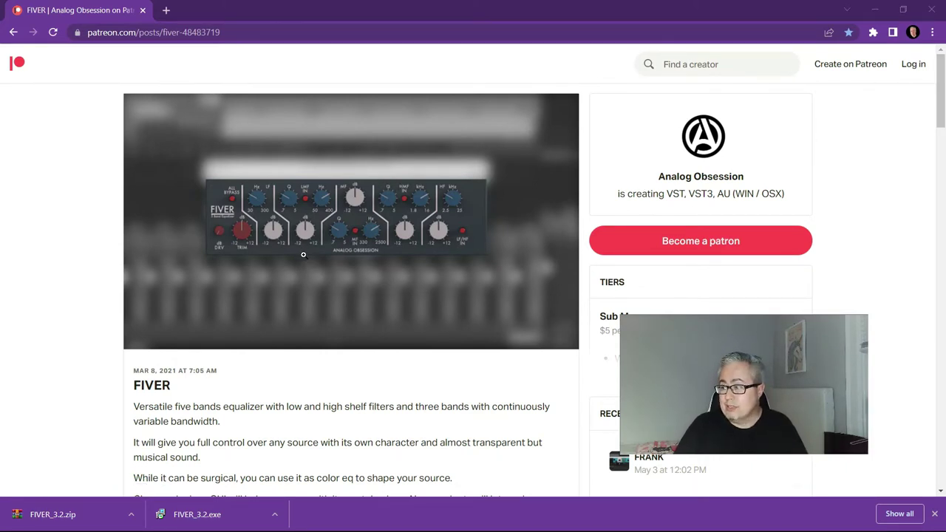
Download FIVER's Windows Zip from the post's Download Links and clear Chrome's downloads bar.
{"action": "scroll", "coordinate": [303, 255], "scroll_direction": "down", "scroll_amount": 5}
{"action": "scroll", "coordinate": [303, 254], "scroll_direction": "down", "scroll_amount": 2}
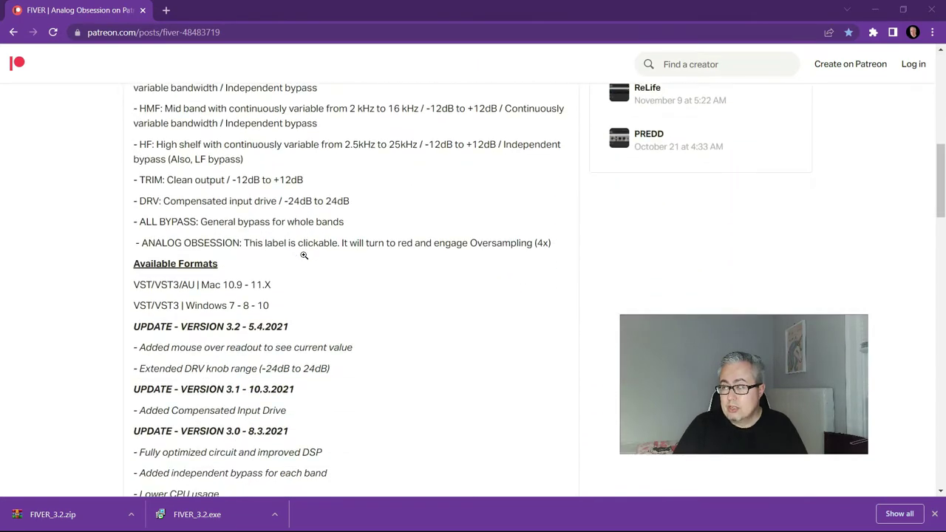
{"action": "scroll", "coordinate": [303, 254], "scroll_direction": "down", "scroll_amount": 1}
{"action": "scroll", "coordinate": [303, 255], "scroll_direction": "down", "scroll_amount": 4}
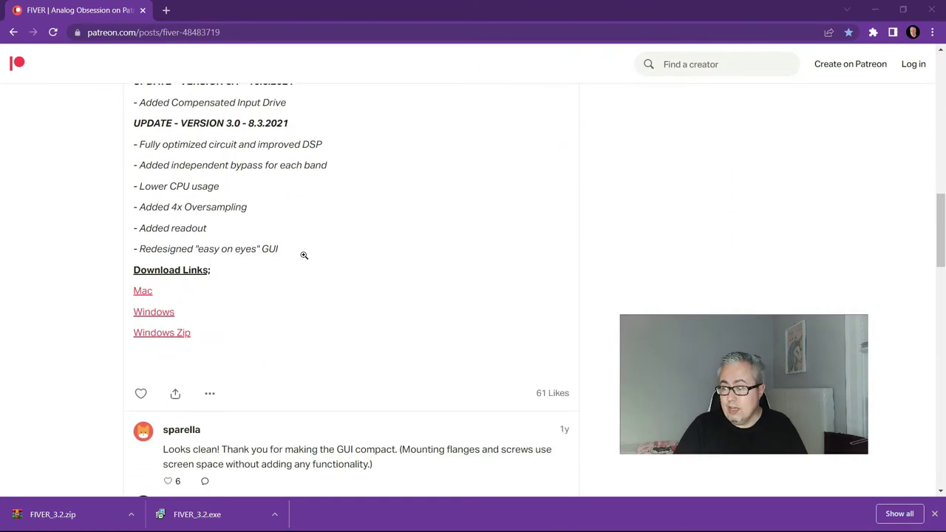
{"action": "scroll", "coordinate": [302, 254], "scroll_direction": "up", "scroll_amount": 2}
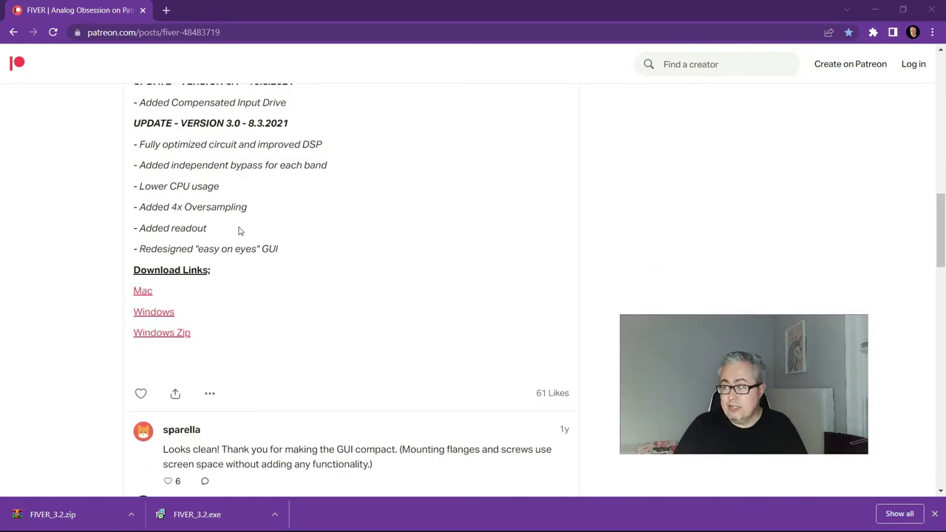
{"action": "left_click", "coordinate": [159, 335]}
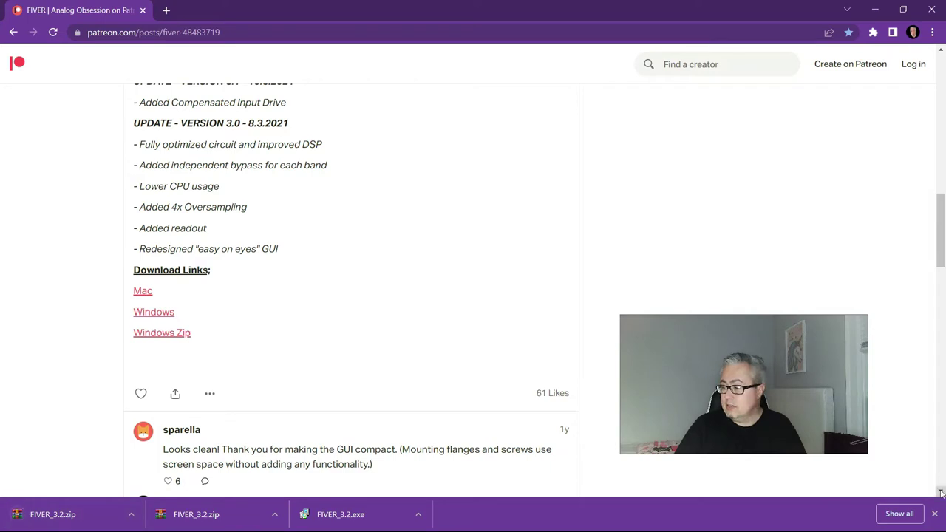
{"action": "left_click", "coordinate": [933, 515]}
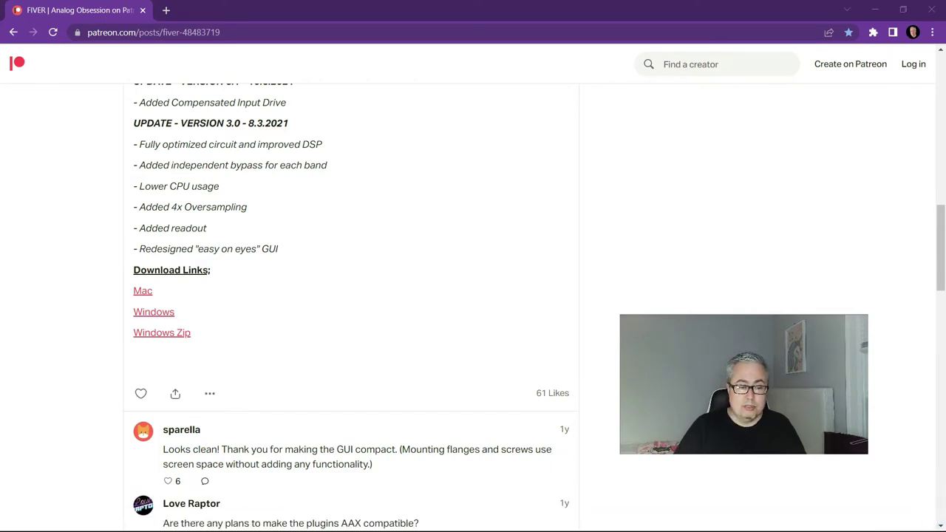
Extract FIVER_3.2 in Downloads into FIVER_x64.dll and FIVER.vst3, then minimize Explorer.
{"action": "key", "text": "super+e"}
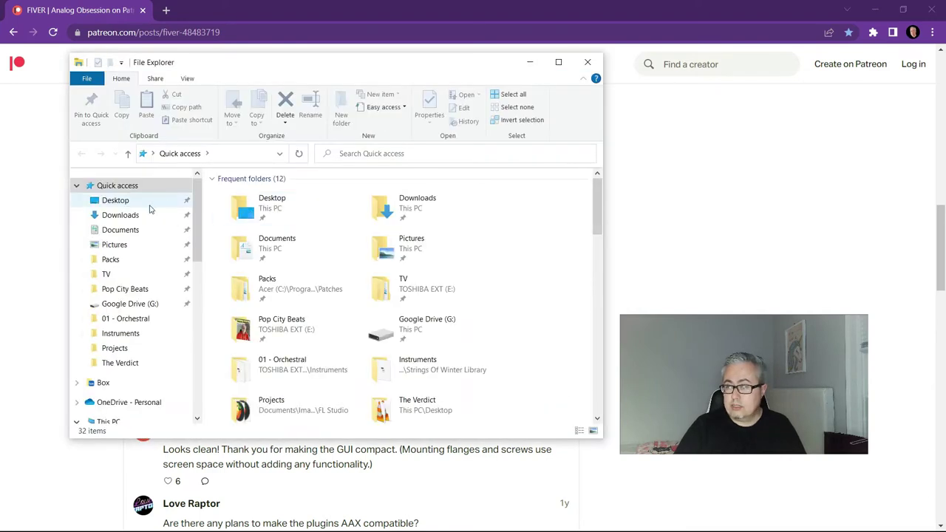
{"action": "left_click", "coordinate": [137, 215]}
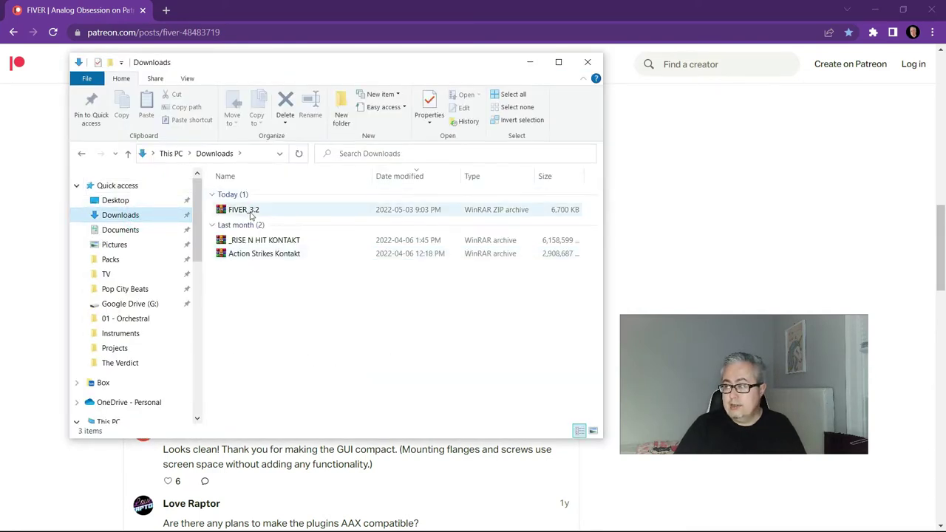
{"action": "right_click", "coordinate": [251, 214]}
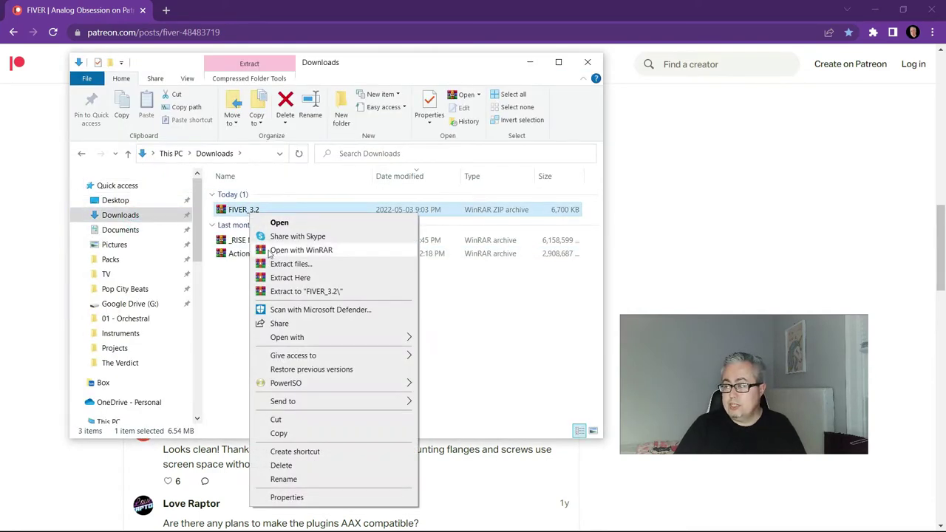
{"action": "left_click", "coordinate": [311, 278]}
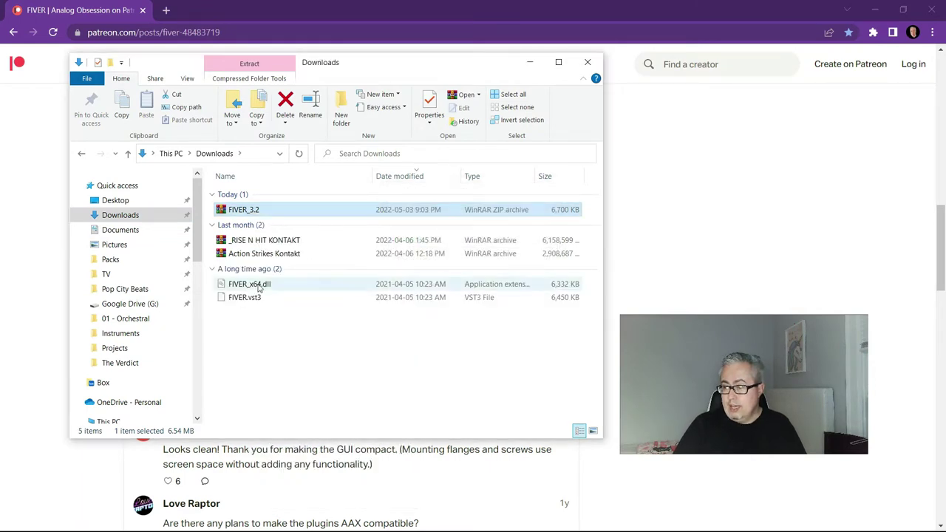
{"action": "left_click", "coordinate": [258, 287]}
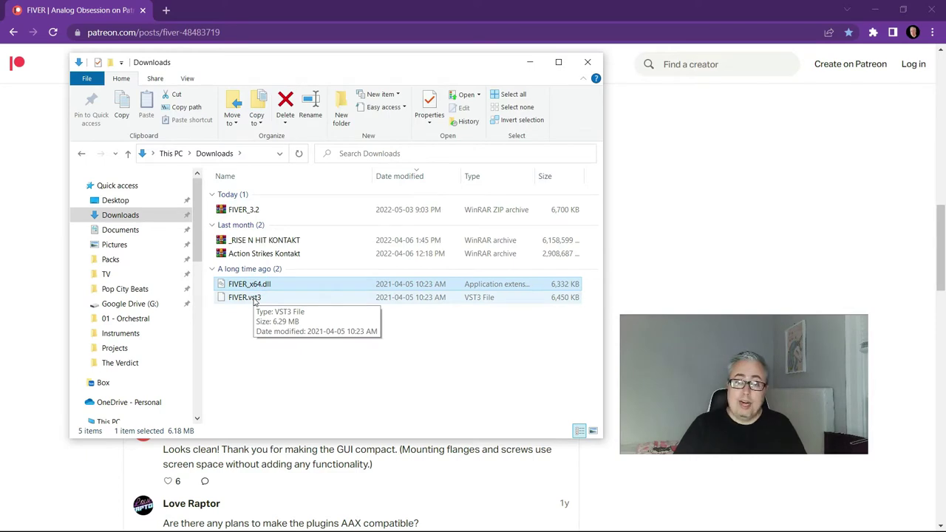
{"action": "left_click", "coordinate": [257, 298]}
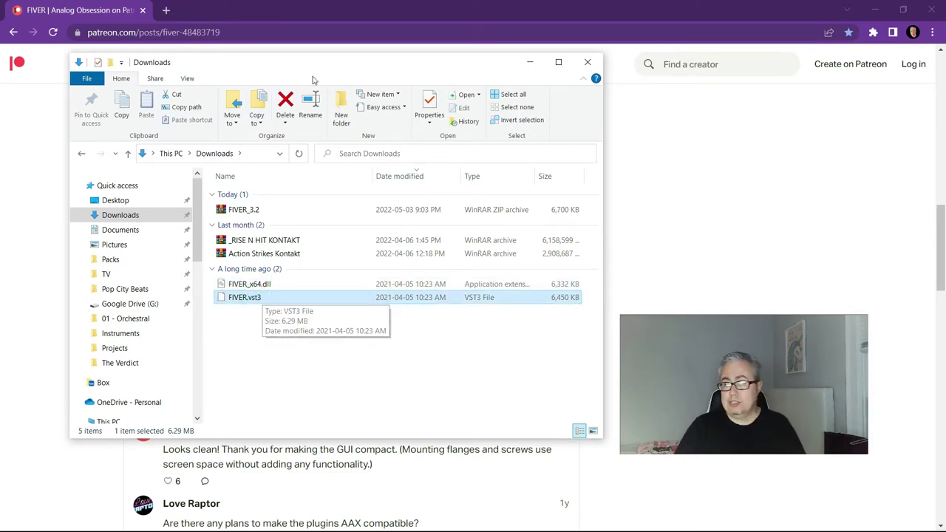
{"action": "key", "text": "super+Down"}
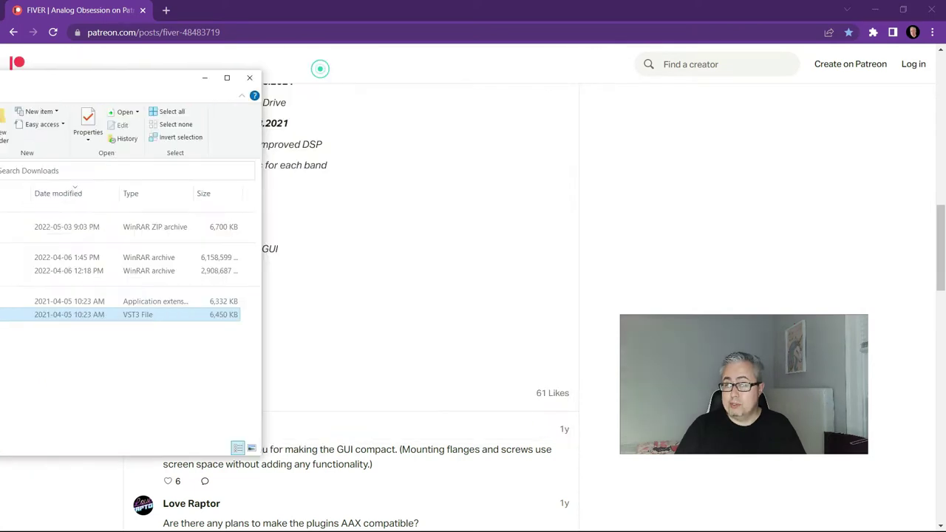
Bring up FL Studio's Mixer and open More plugins for Insert 16's Slot 1.
{"action": "left_click", "coordinate": [875, 9]}
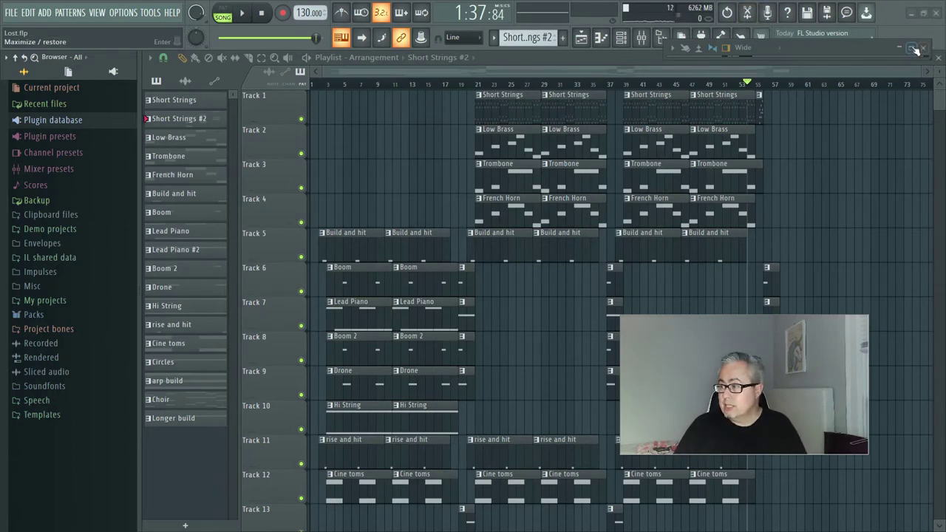
{"action": "key", "text": "F9"}
{"action": "left_click", "coordinate": [822, 48]}
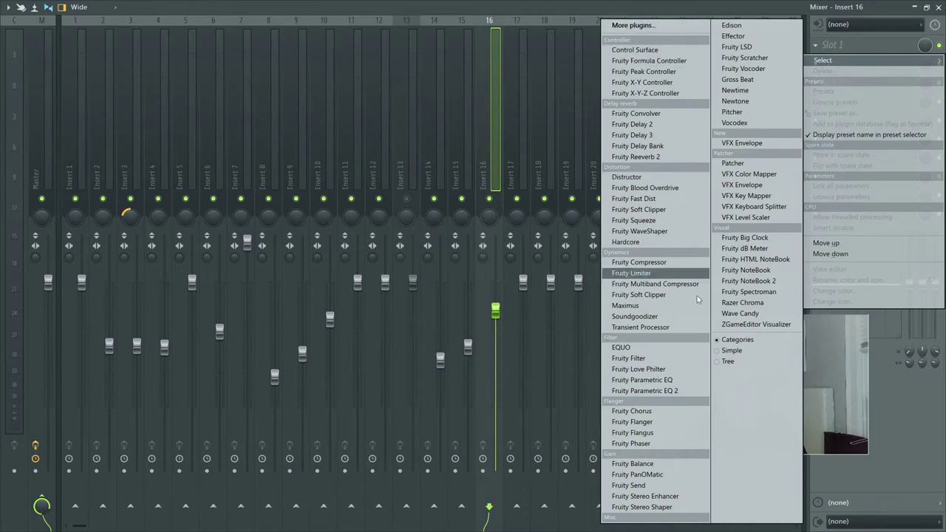
{"action": "left_click", "coordinate": [665, 27]}
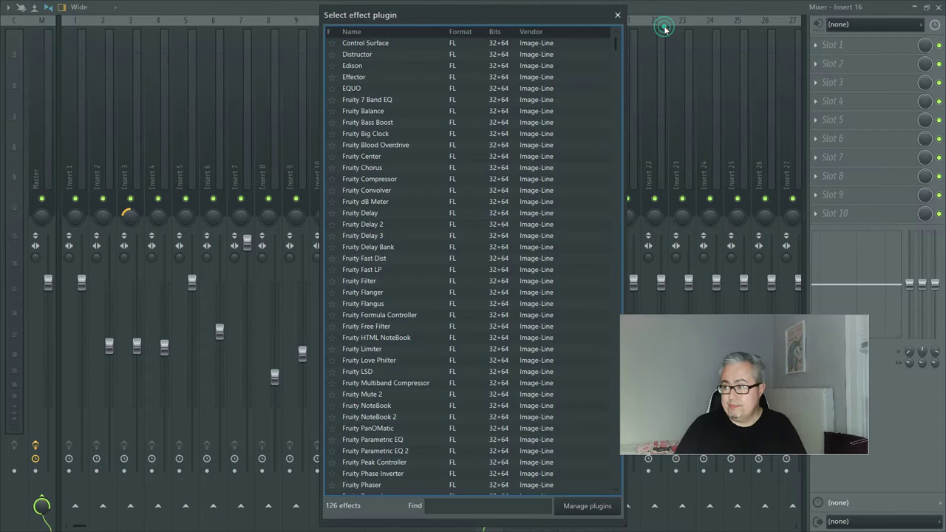
Open Manage plugins and widen the Options panel to read the full search paths.
{"action": "left_click", "coordinate": [588, 506]}
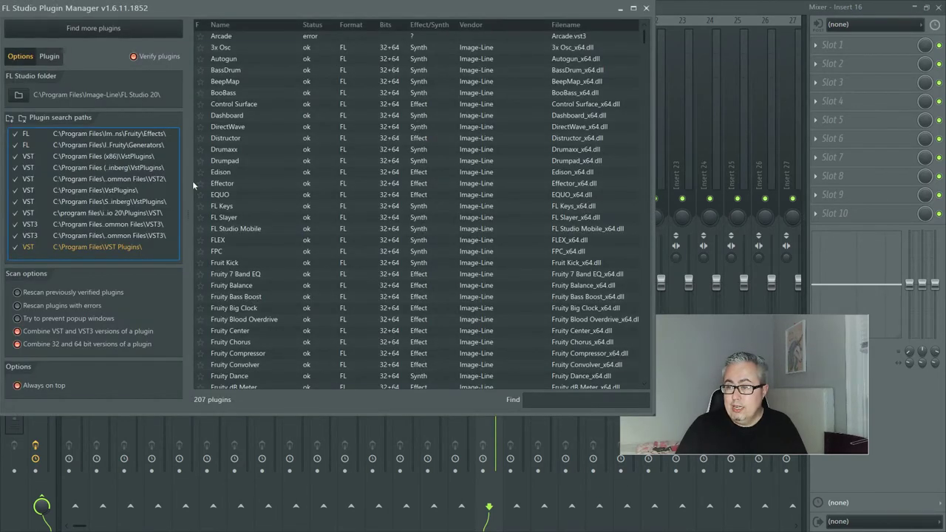
{"action": "left_click", "coordinate": [190, 214]}
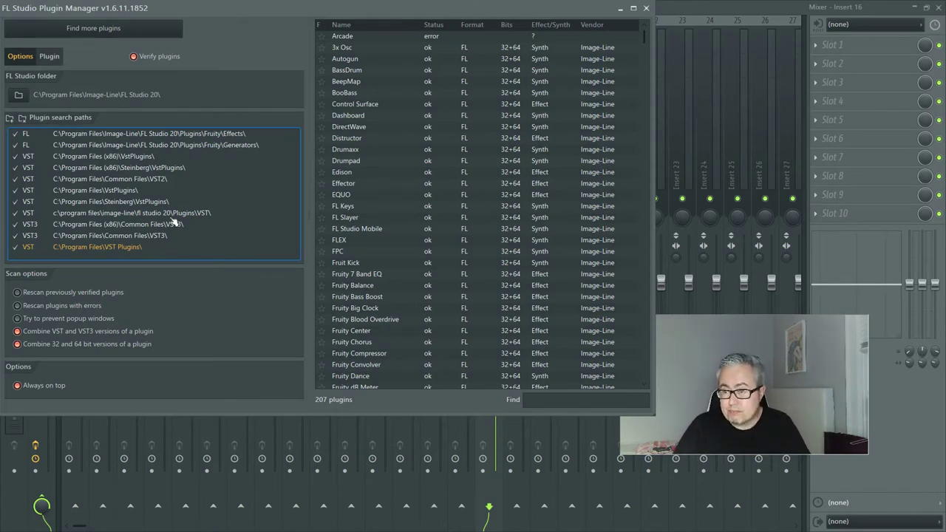
Start adding a plugin search folder, then cancel Browse For Folder, leaving paths unchanged.
{"action": "left_click", "coordinate": [10, 120]}
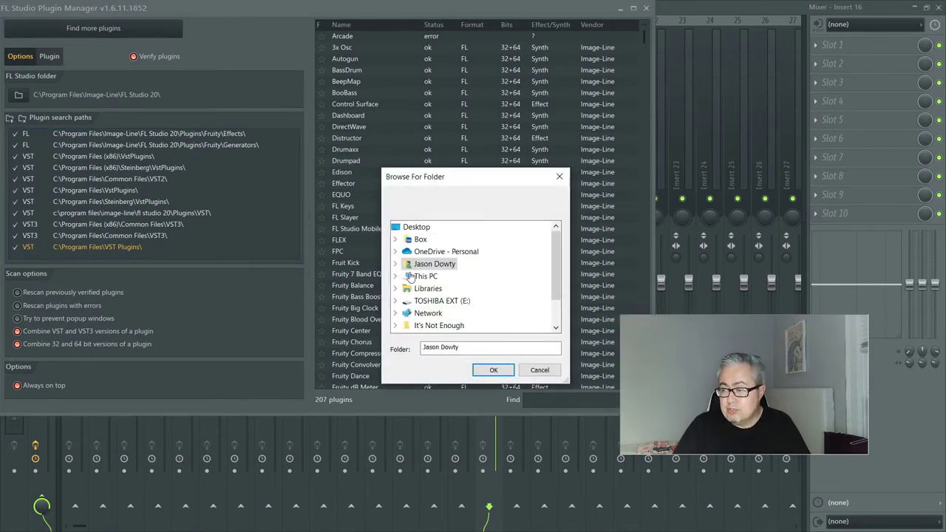
{"action": "left_click", "coordinate": [527, 372]}
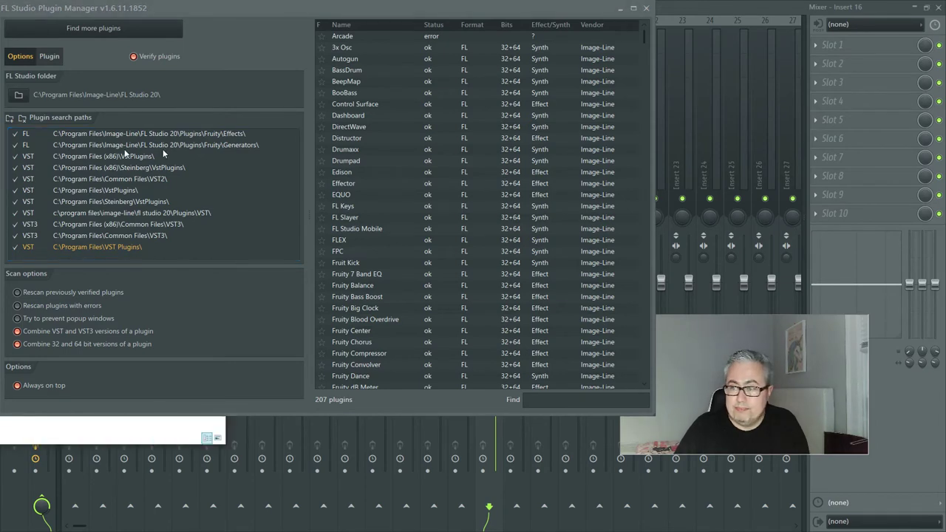
Close Plugin Manager and arrange two Explorer windows side by side, both on Downloads.
{"action": "left_click", "coordinate": [644, 9]}
{"action": "left_click_drag", "start_coordinate": [591, 111], "coordinate": [435, 50]}
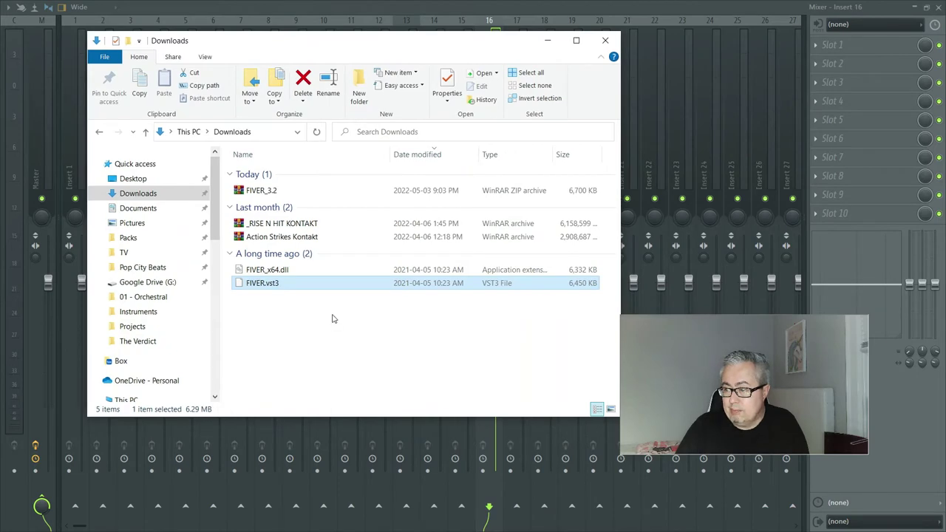
{"action": "left_click", "coordinate": [104, 57]}
{"action": "left_click", "coordinate": [118, 82]}
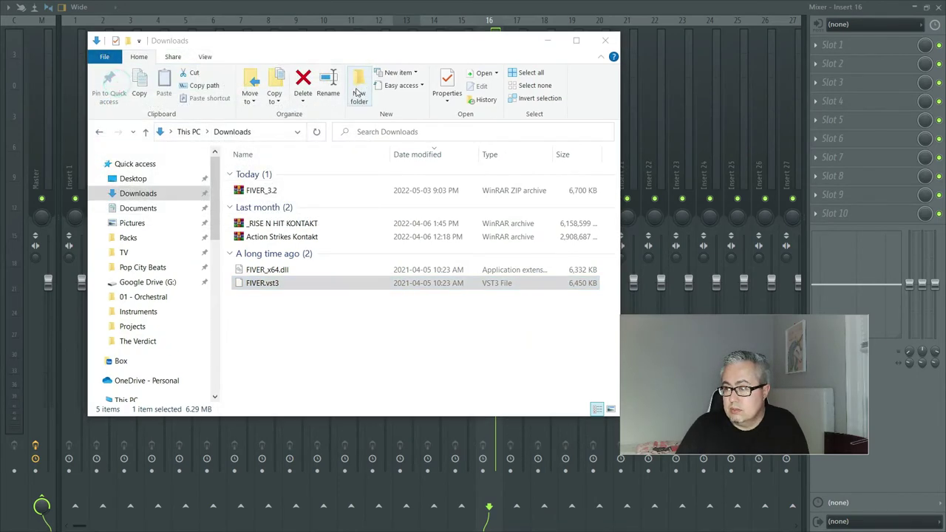
{"action": "left_click_drag", "start_coordinate": [339, 65], "coordinate": [617, 55]}
{"action": "left_click_drag", "start_coordinate": [336, 46], "coordinate": [265, 54]}
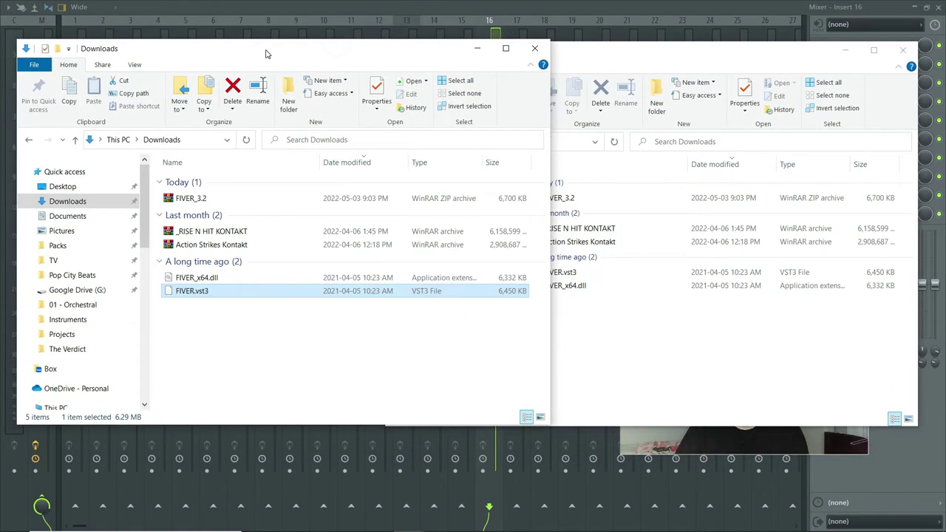
{"action": "left_click", "coordinate": [655, 55]}
In the right window, browse Acer (C:) and open Program Files, showing Vstplugins.
{"action": "scroll", "coordinate": [455, 258], "scroll_direction": "up", "scroll_amount": 2}
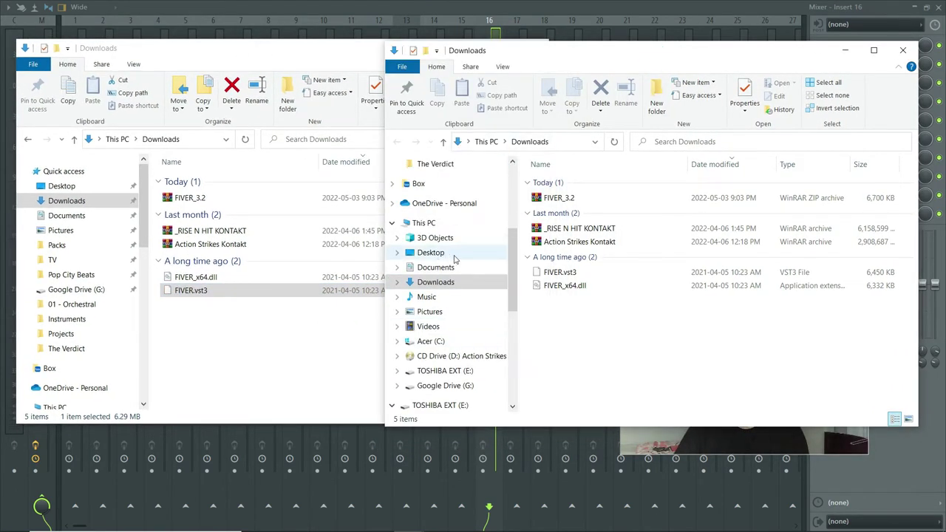
{"action": "scroll", "coordinate": [455, 258], "scroll_direction": "down", "scroll_amount": 2}
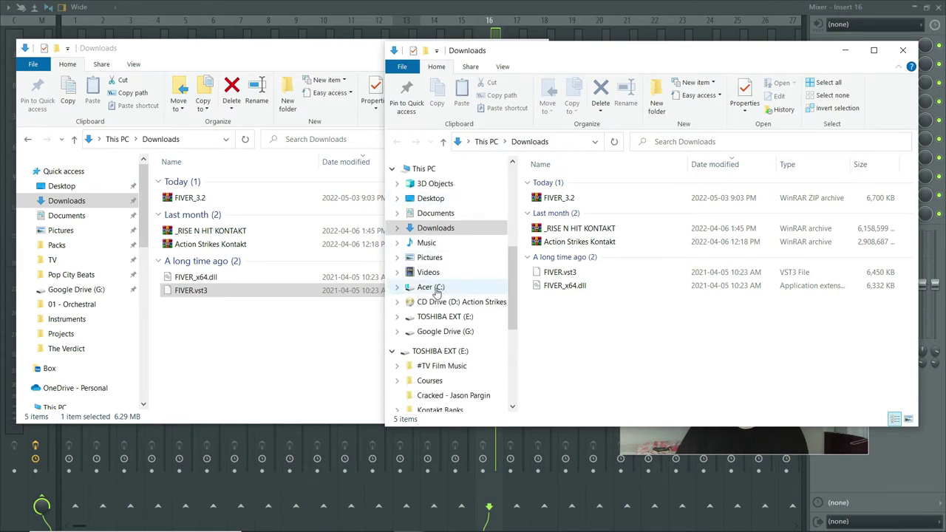
{"action": "left_click", "coordinate": [435, 290]}
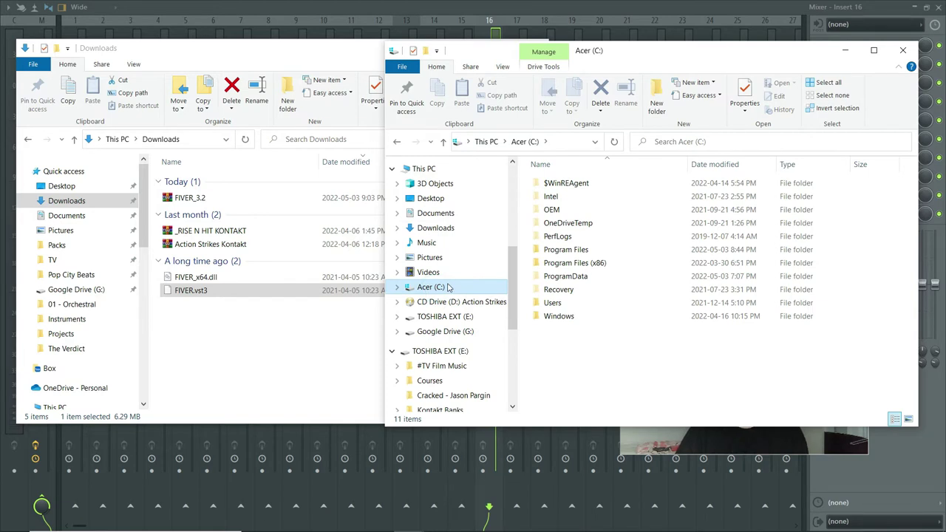
{"action": "left_click", "coordinate": [565, 254]}
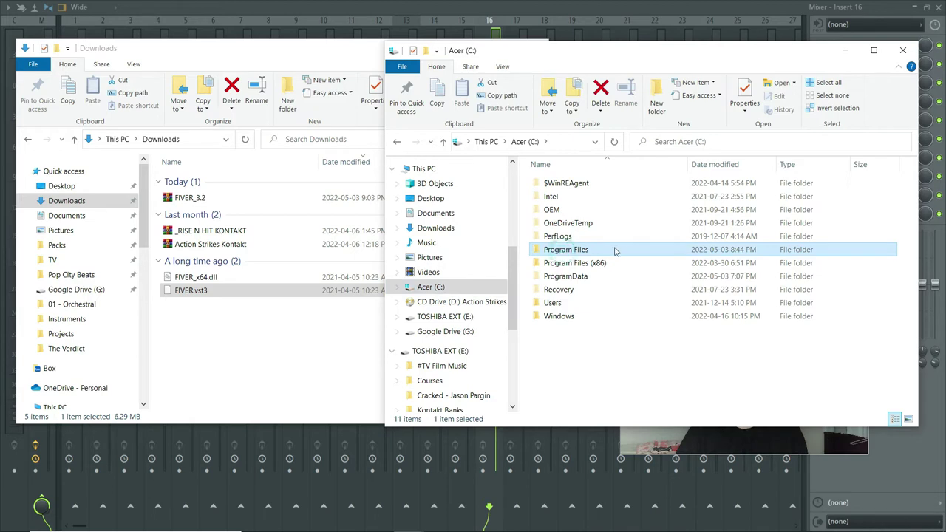
{"action": "left_click", "coordinate": [575, 265]}
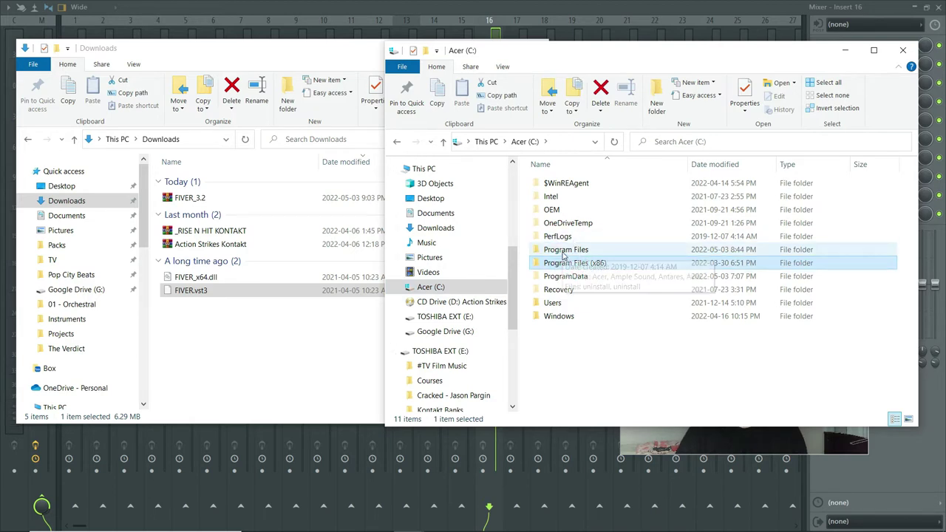
{"action": "double_click", "coordinate": [564, 253]}
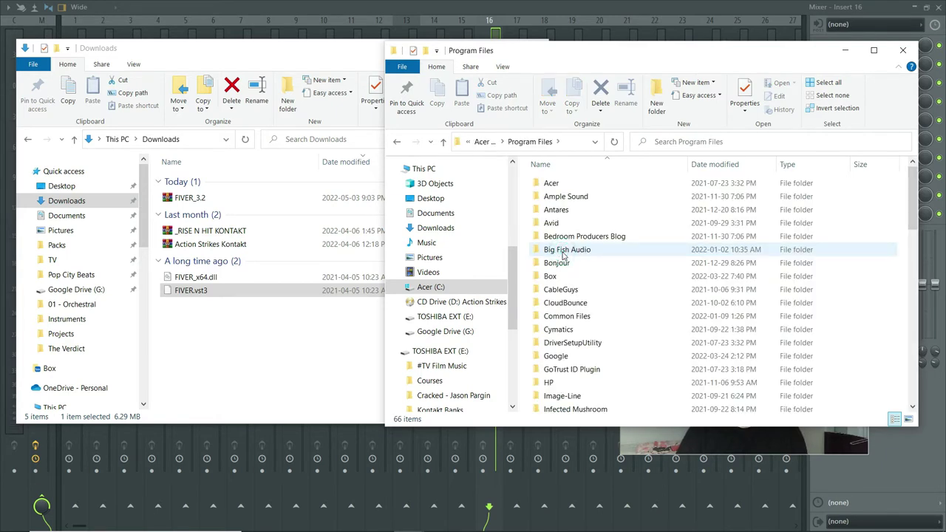
{"action": "scroll", "coordinate": [564, 255], "scroll_direction": "down", "scroll_amount": 14}
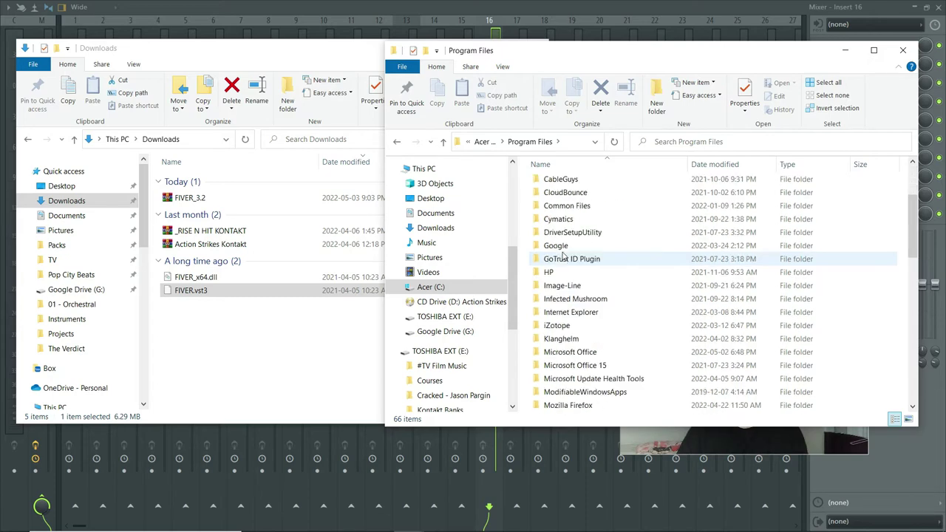
{"action": "scroll", "coordinate": [564, 256], "scroll_direction": "down", "scroll_amount": 2}
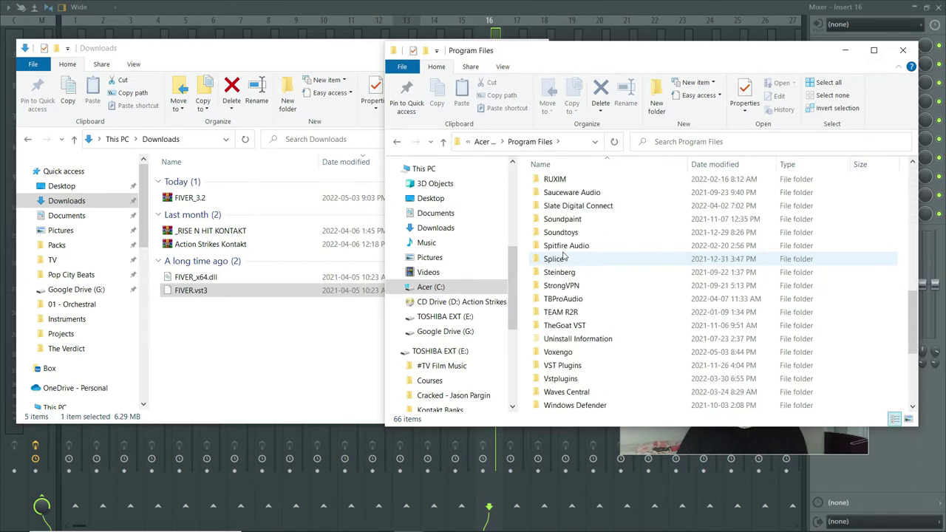
{"action": "scroll", "coordinate": [565, 256], "scroll_direction": "down", "scroll_amount": 2}
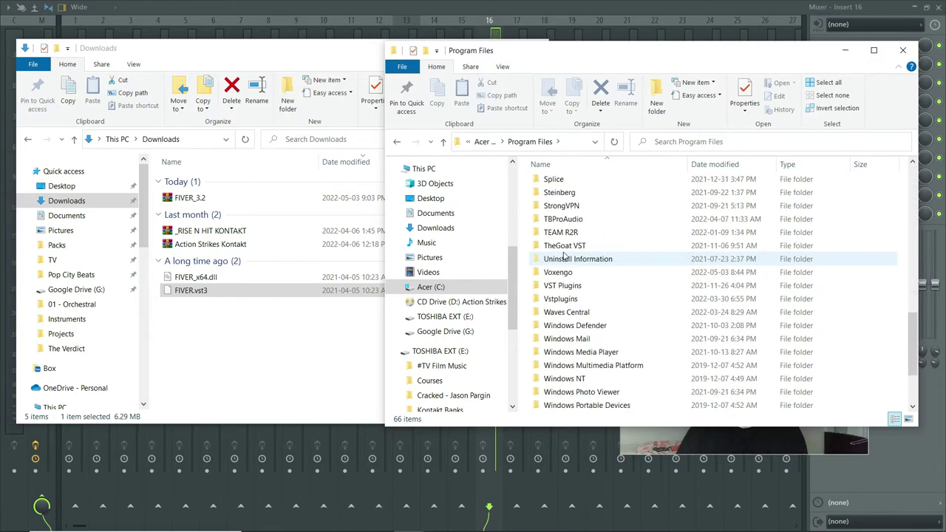
Open Vstplugins and drag FIVER_x64.dll from the Downloads window into it.
{"action": "double_click", "coordinate": [563, 300]}
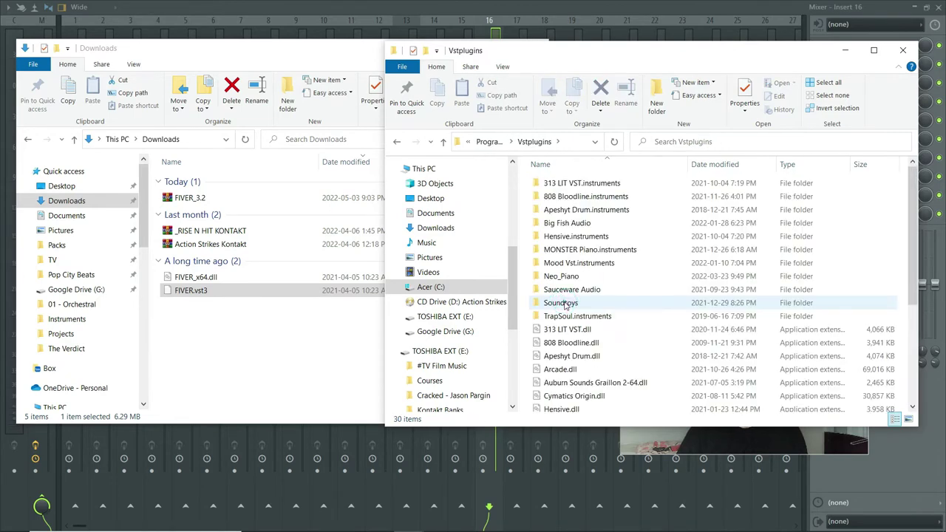
{"action": "left_click", "coordinate": [196, 278]}
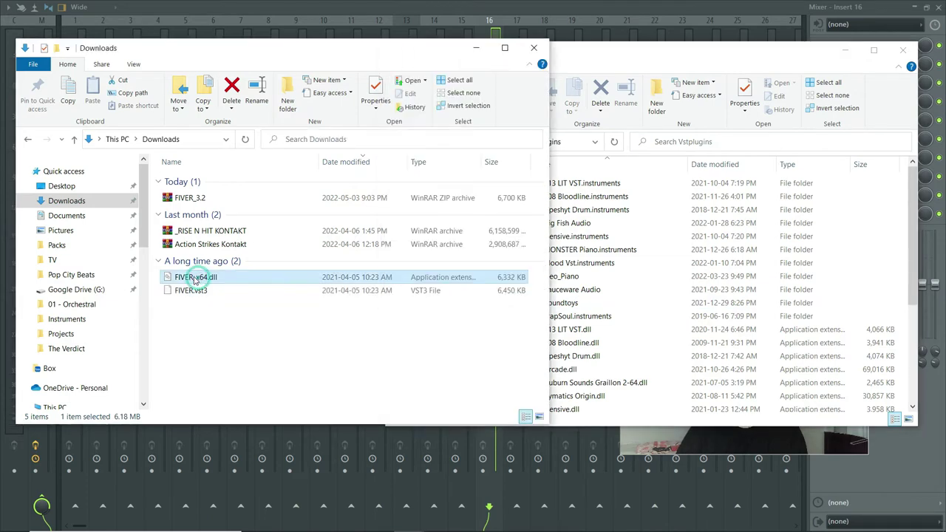
{"action": "left_click", "coordinate": [744, 57]}
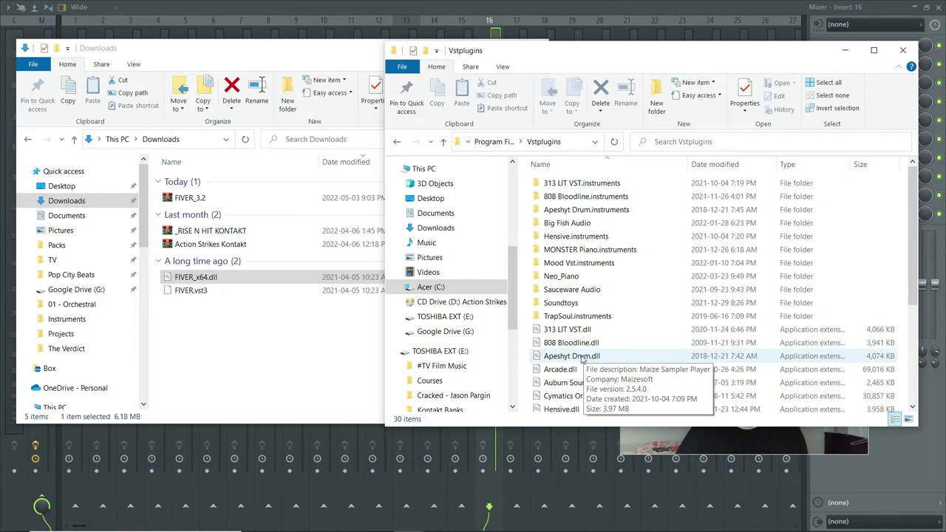
{"action": "left_click", "coordinate": [209, 280]}
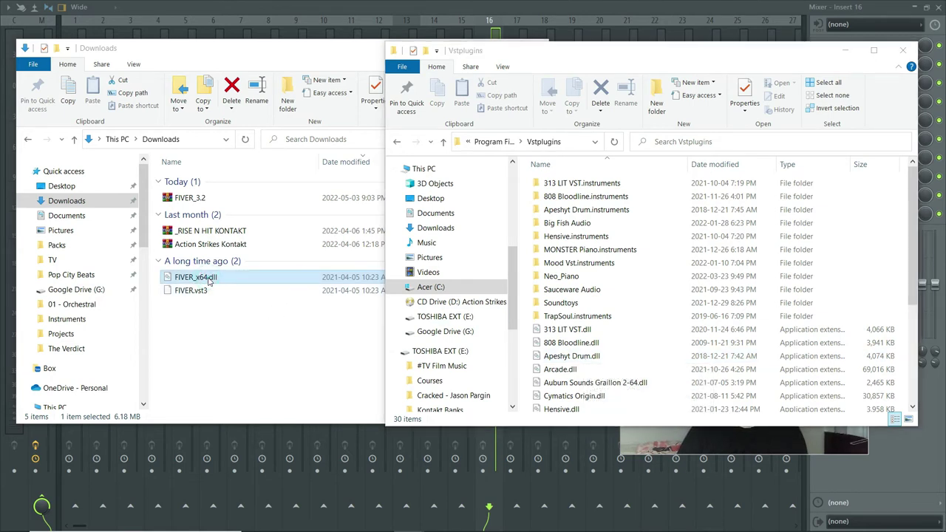
{"action": "left_click_drag", "start_coordinate": [210, 280], "coordinate": [620, 357]}
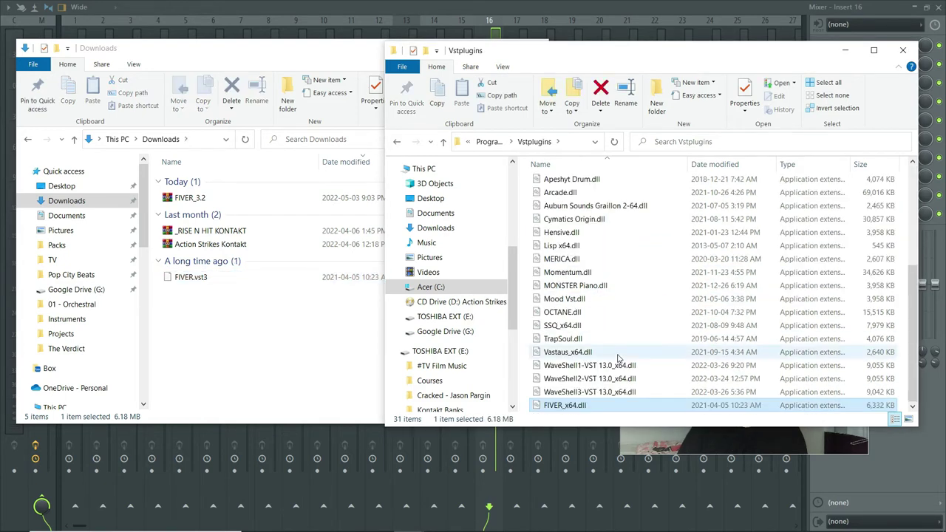
Navigate the right window from Vstplugins up to Acer (C:) and open its Users folder.
{"action": "left_click", "coordinate": [249, 322]}
{"action": "left_click", "coordinate": [616, 66]}
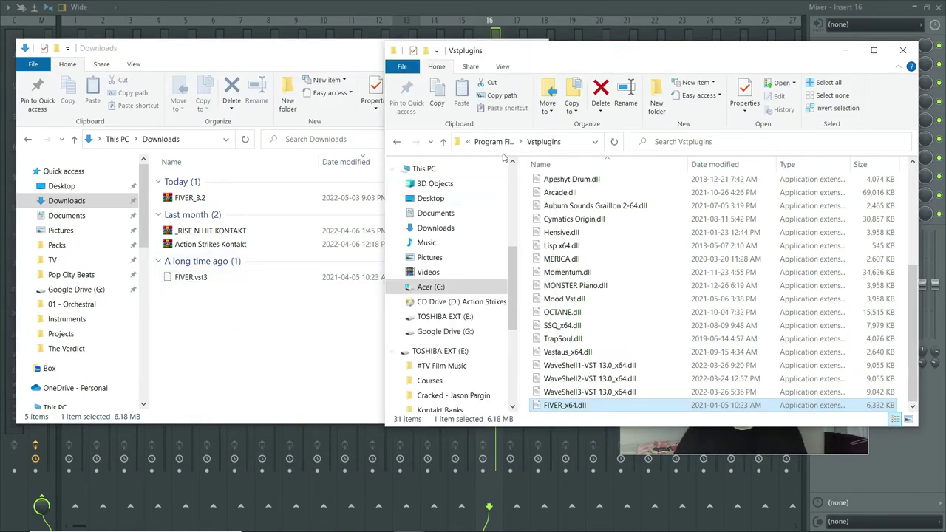
{"action": "left_click", "coordinate": [495, 142]}
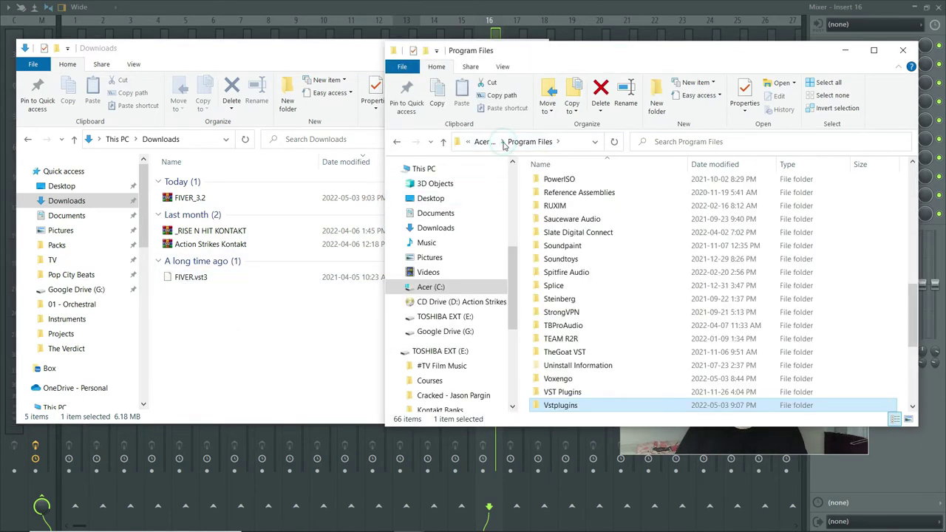
{"action": "left_click", "coordinate": [435, 285]}
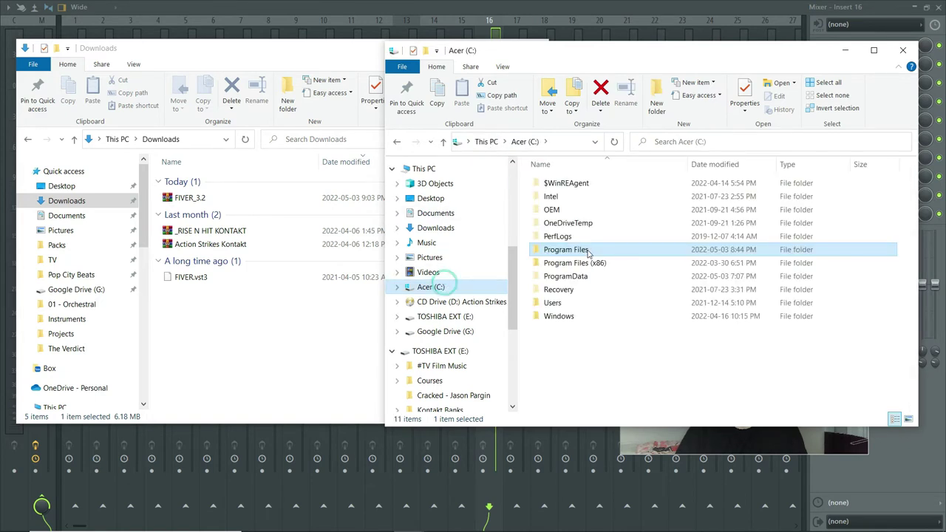
{"action": "double_click", "coordinate": [563, 304]}
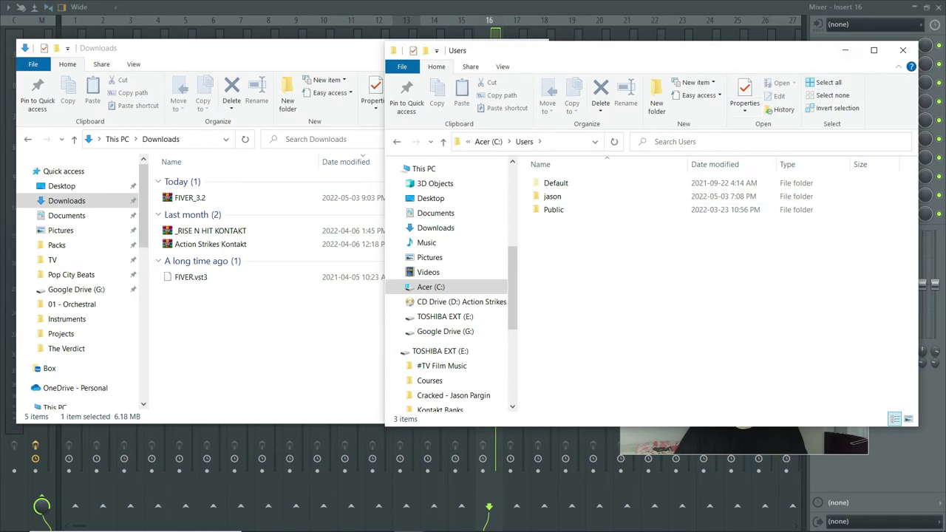
Reopen Plugin Manager via Slot 1's More plugins and widen it to show C:\Program Files\VstPlugins\.
{"action": "left_click", "coordinate": [572, 20]}
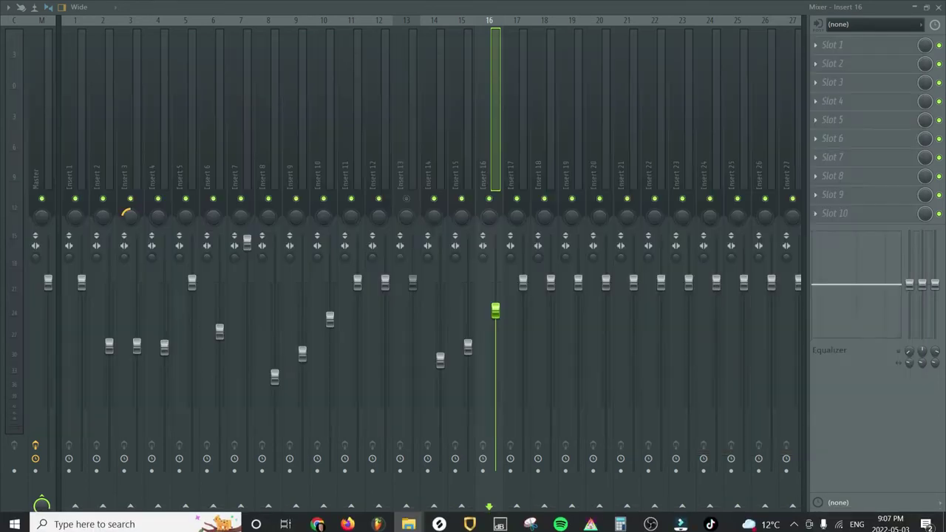
{"action": "left_click", "coordinate": [818, 46]}
{"action": "left_click", "coordinate": [643, 27]}
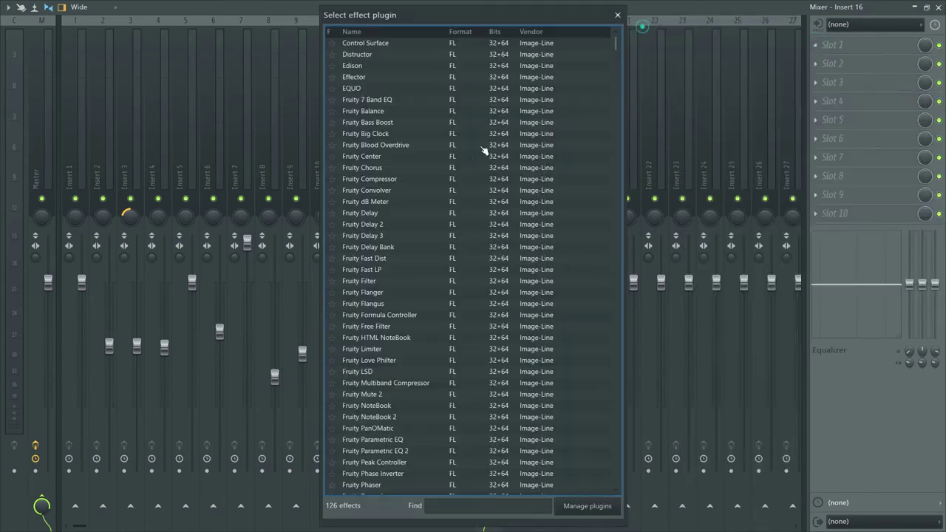
{"action": "scroll", "coordinate": [466, 185], "scroll_direction": "down", "scroll_amount": 10}
{"action": "scroll", "coordinate": [462, 226], "scroll_direction": "down", "scroll_amount": 4}
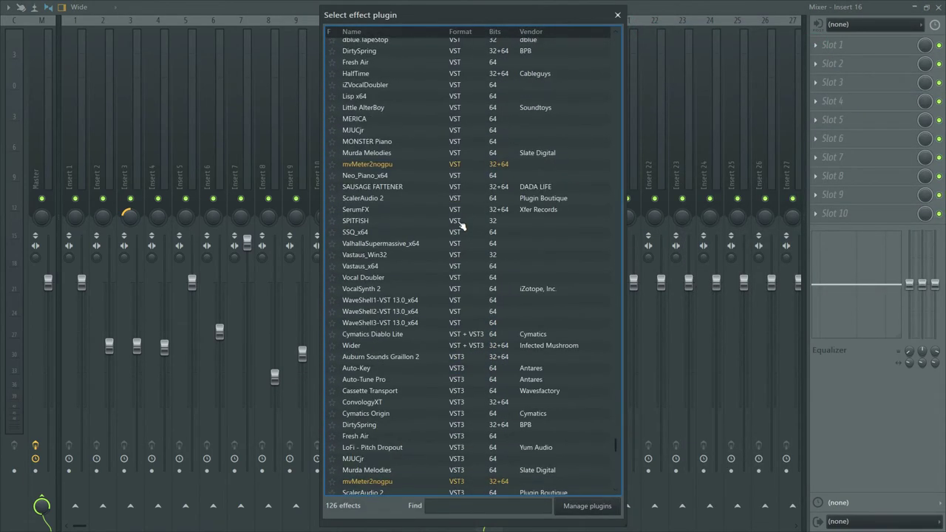
{"action": "left_click", "coordinate": [592, 505]}
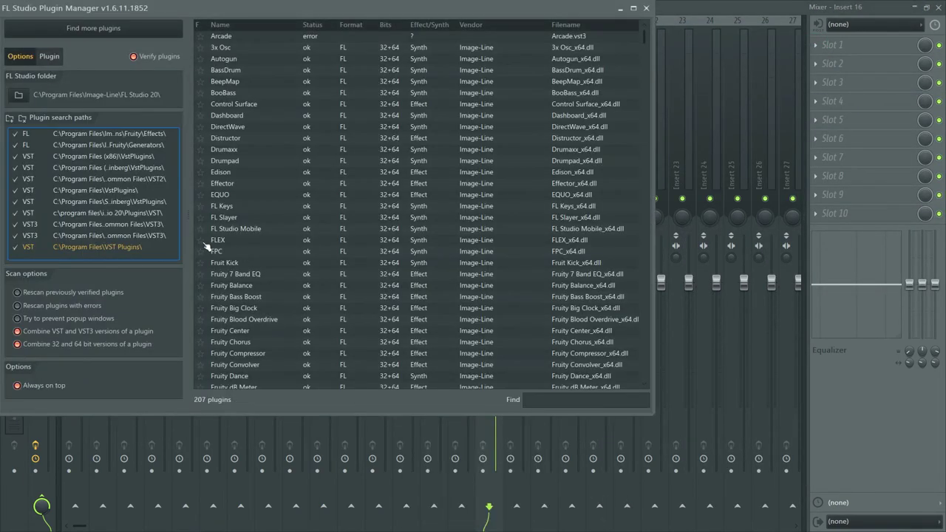
{"action": "left_click_drag", "start_coordinate": [190, 213], "coordinate": [317, 213]}
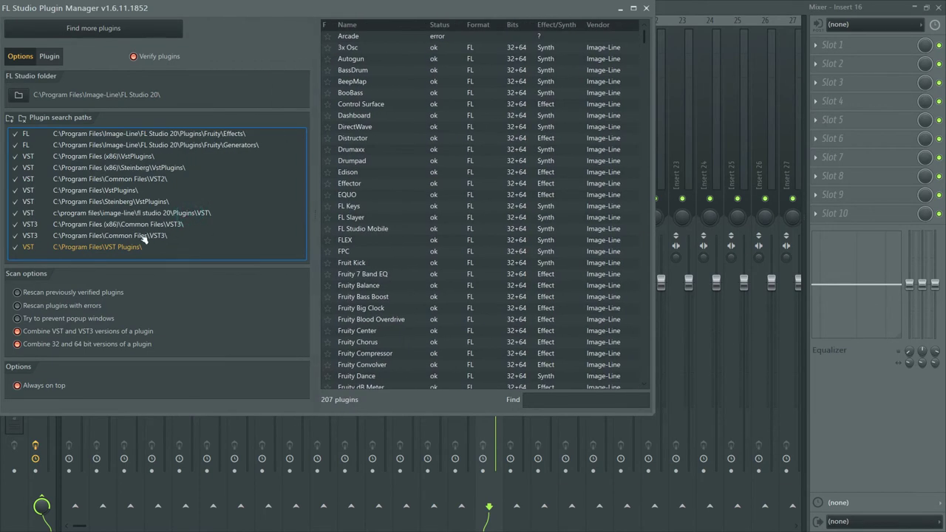
Close Plugin Manager and the mixer, then browse C: > Program Files > Common Files > VST3.
{"action": "left_click", "coordinate": [648, 8]}
{"action": "left_click", "coordinate": [938, 7]}
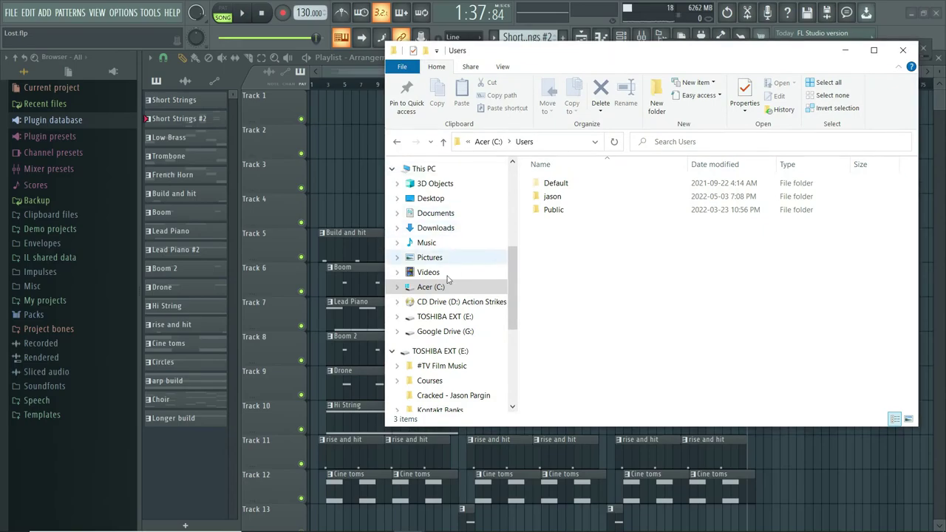
{"action": "left_click", "coordinate": [436, 288]}
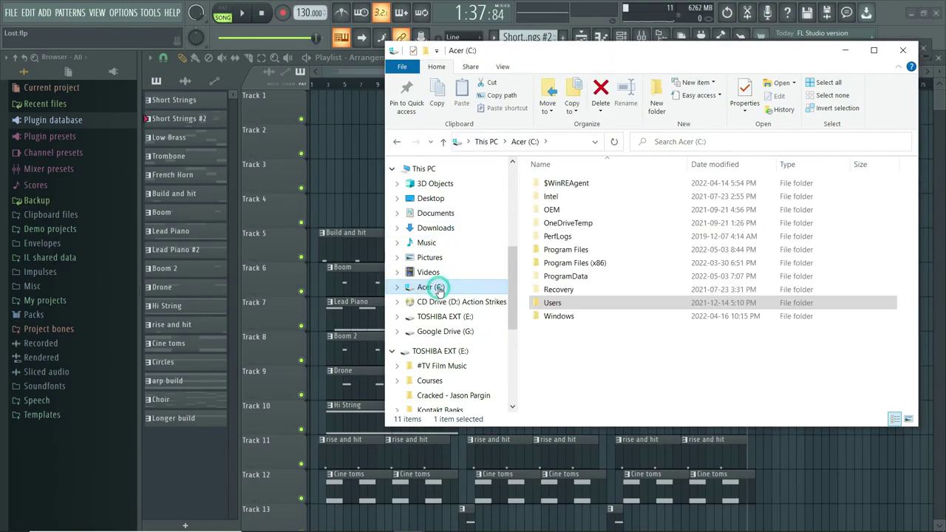
{"action": "double_click", "coordinate": [576, 250]}
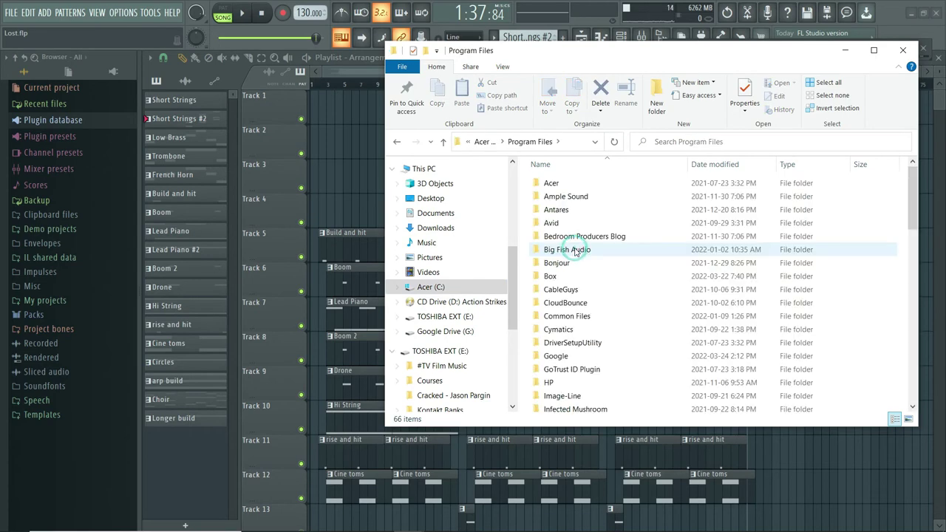
{"action": "double_click", "coordinate": [574, 317]}
{"action": "left_click", "coordinate": [564, 306]}
{"action": "double_click", "coordinate": [563, 306]}
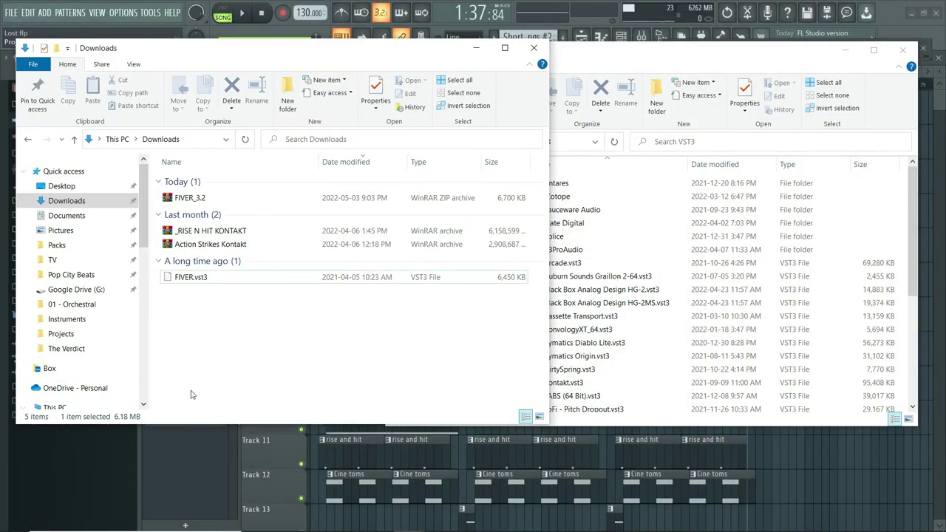
Drag FIVER.vst3 into the VST3 folder, bringing it to 33 items, then close both Explorer windows.
{"action": "left_click_drag", "start_coordinate": [194, 278], "coordinate": [634, 329]}
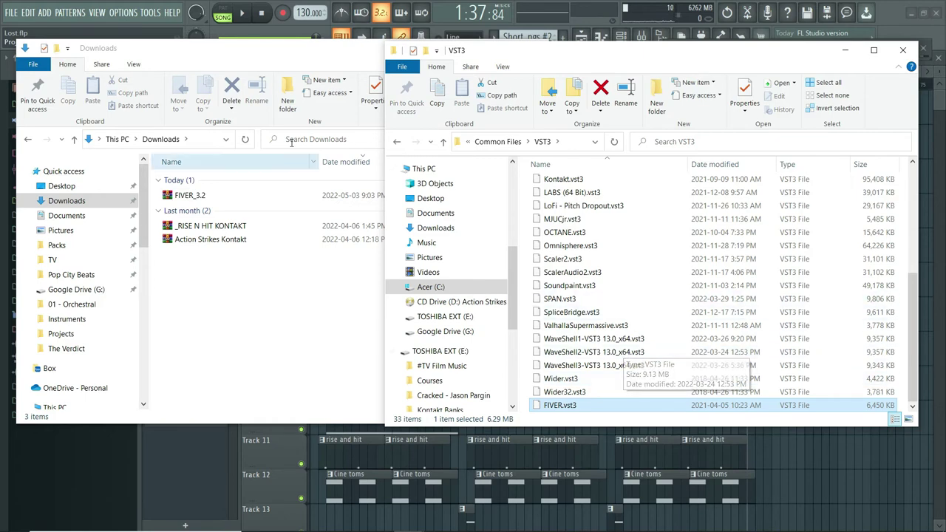
{"action": "left_click", "coordinate": [276, 51]}
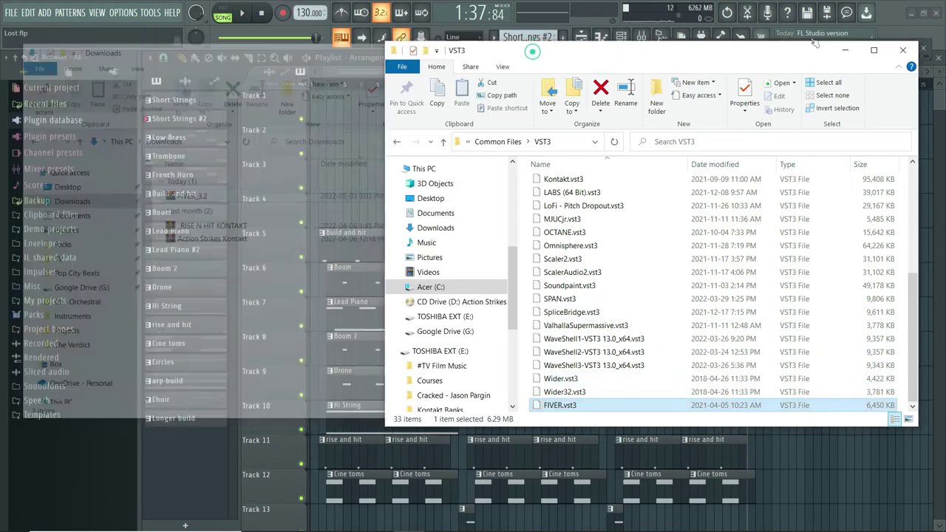
{"action": "left_click", "coordinate": [533, 48]}
{"action": "left_click", "coordinate": [903, 50]}
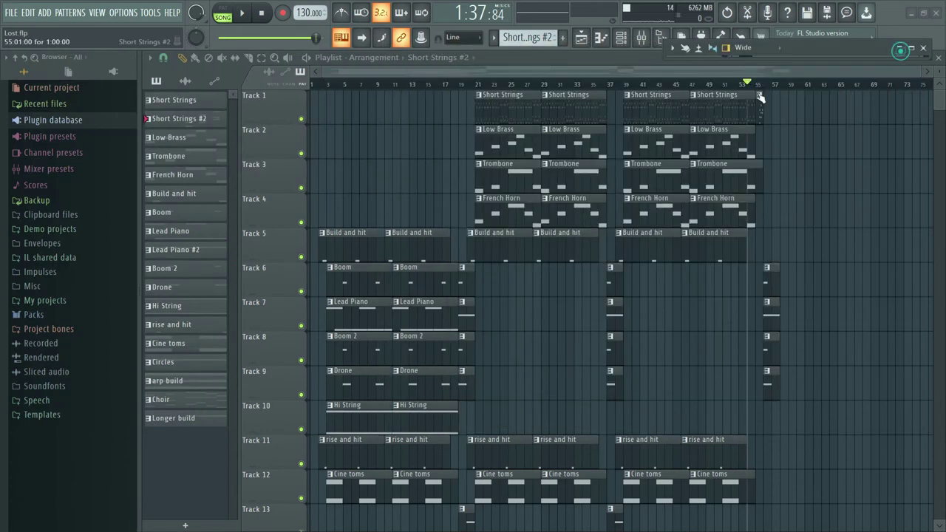
Check the FILE menu, then bring up the browser options menu that offers the fast plugin-list refresh.
{"action": "left_click", "coordinate": [11, 14]}
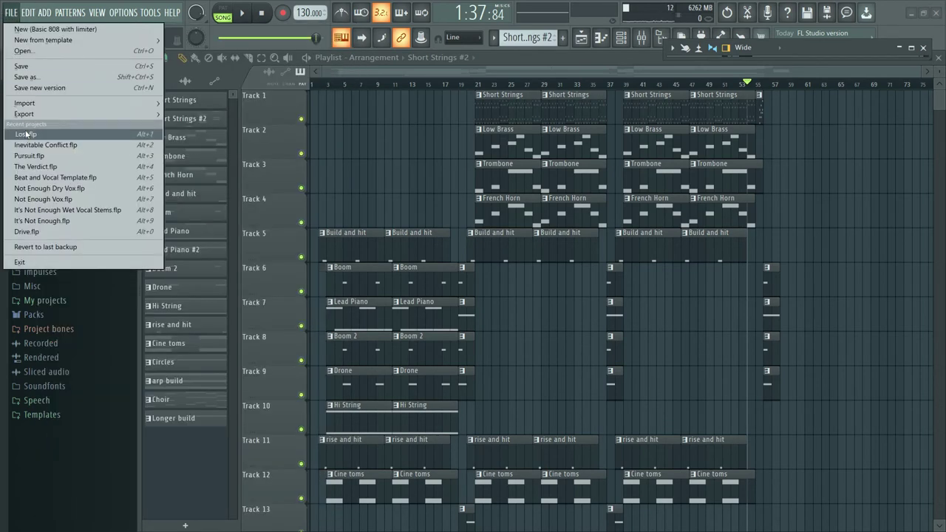
{"action": "mouse_move", "coordinate": [44, 13]}
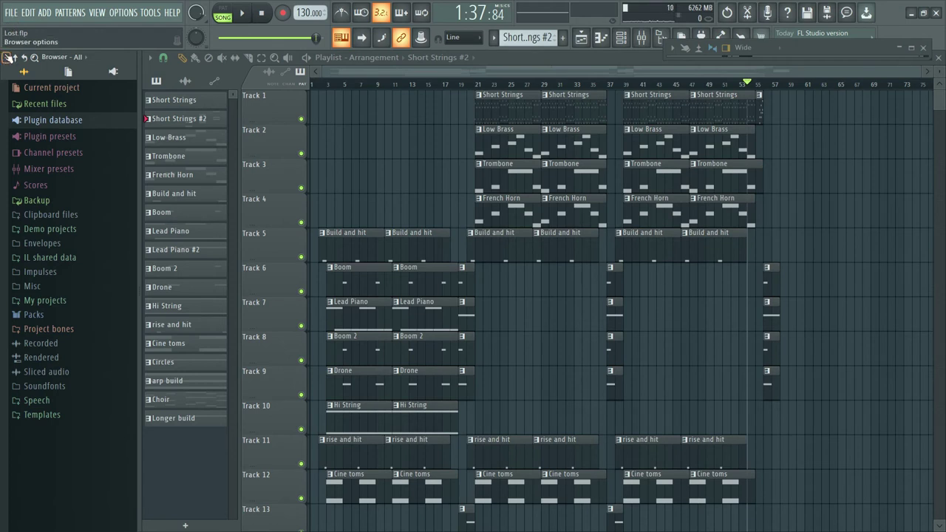
{"action": "left_click", "coordinate": [7, 57]}
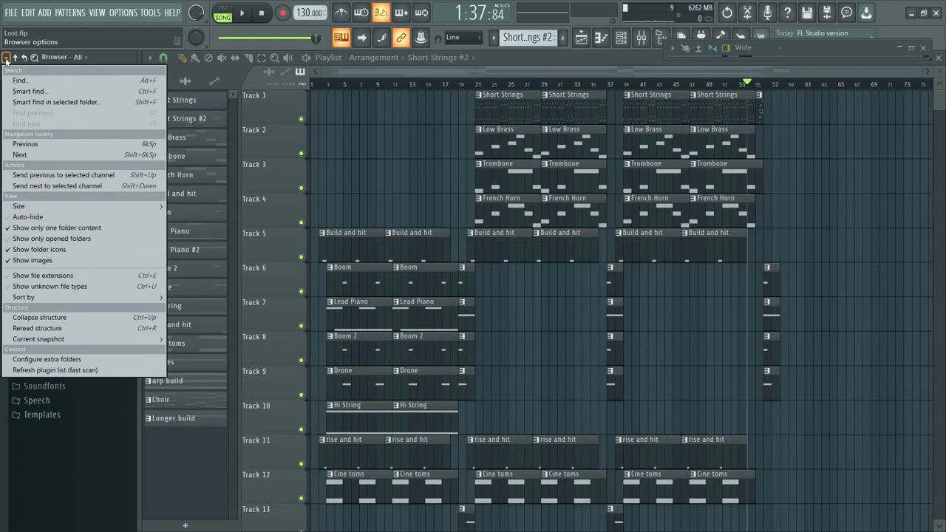
Run Refresh plugin list (fast scan) to rescan the VST and VST3 folders.
{"action": "left_click", "coordinate": [66, 370]}
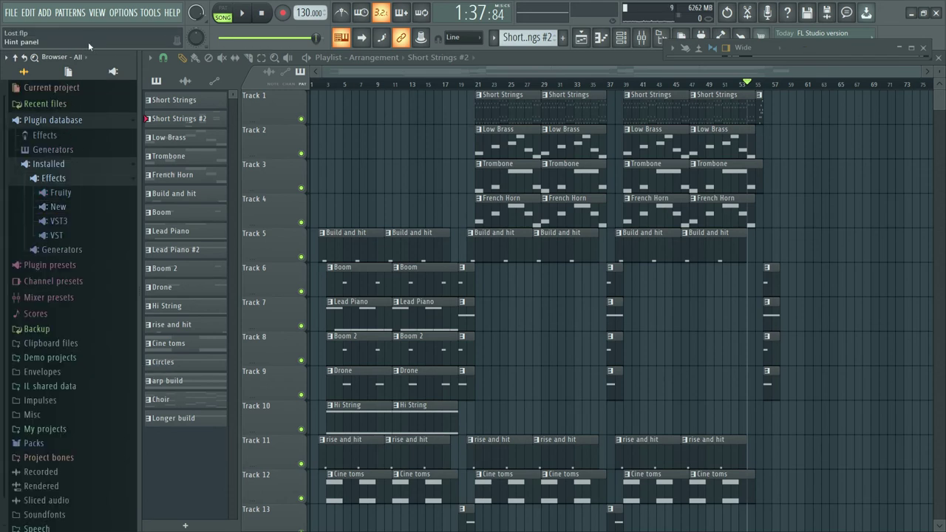
In the maximized mixer, open Slot 1's More plugins selector, confirm FIVER_x64 and FIVER are listed, then close it.
{"action": "left_click", "coordinate": [912, 48]}
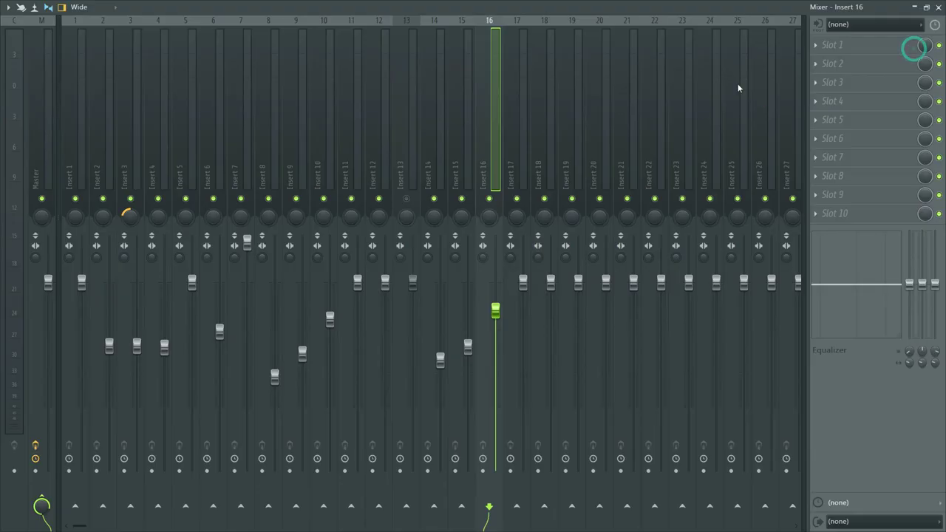
{"action": "left_click", "coordinate": [821, 47]}
{"action": "mouse_move", "coordinate": [822, 60]}
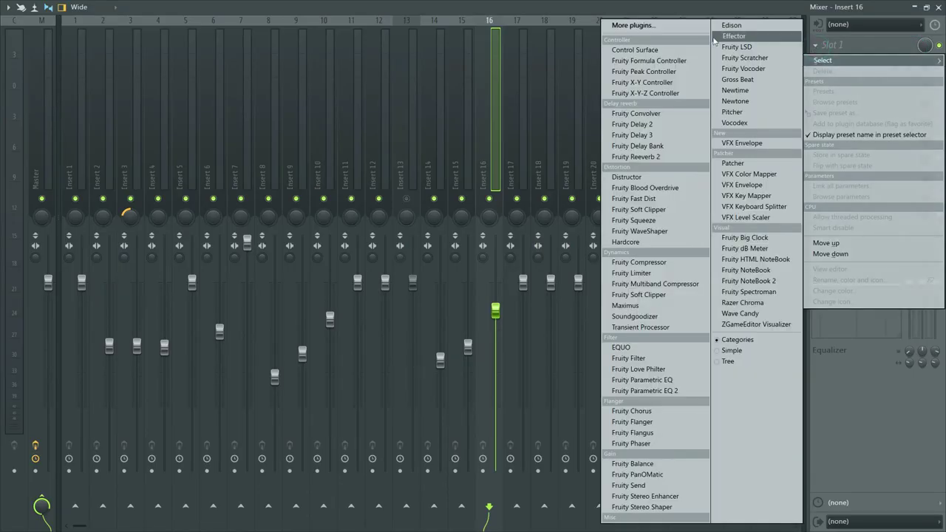
{"action": "left_click", "coordinate": [646, 27]}
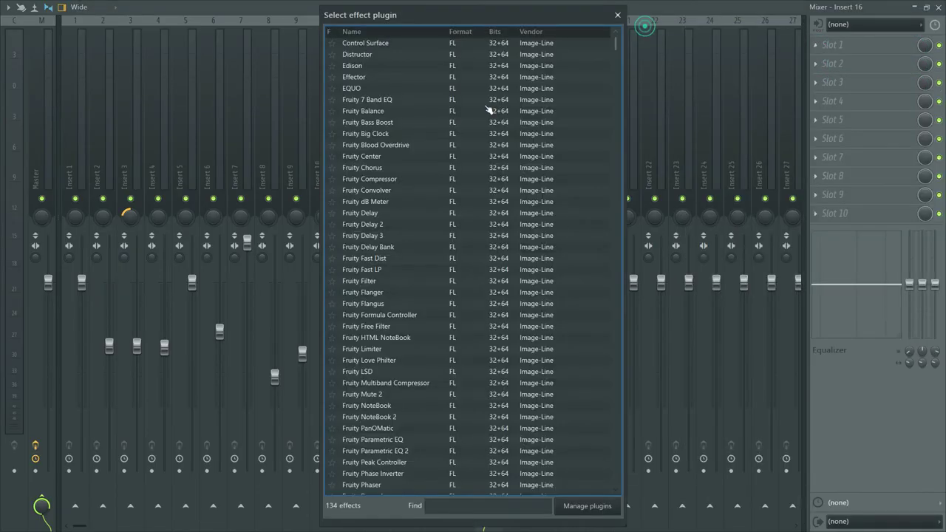
{"action": "scroll", "coordinate": [435, 197], "scroll_direction": "down", "scroll_amount": 4}
{"action": "scroll", "coordinate": [434, 198], "scroll_direction": "down", "scroll_amount": 15}
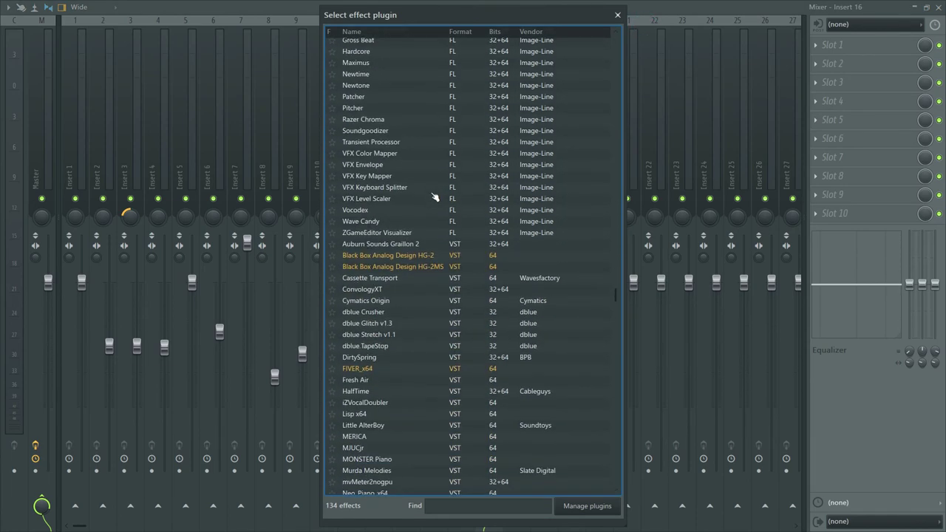
{"action": "scroll", "coordinate": [435, 198], "scroll_direction": "down", "scroll_amount": 4}
{"action": "scroll", "coordinate": [393, 140], "scroll_direction": "down", "scroll_amount": 3}
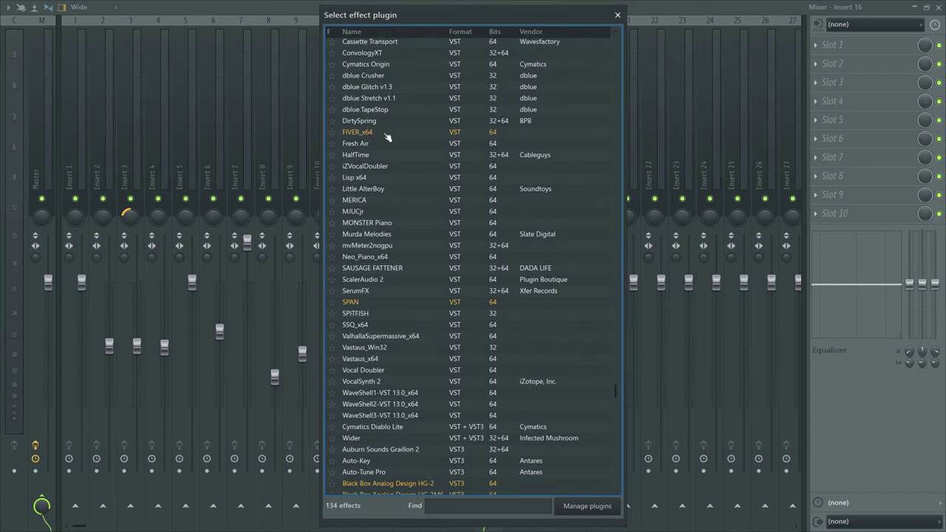
{"action": "scroll", "coordinate": [387, 138], "scroll_direction": "down", "scroll_amount": 6}
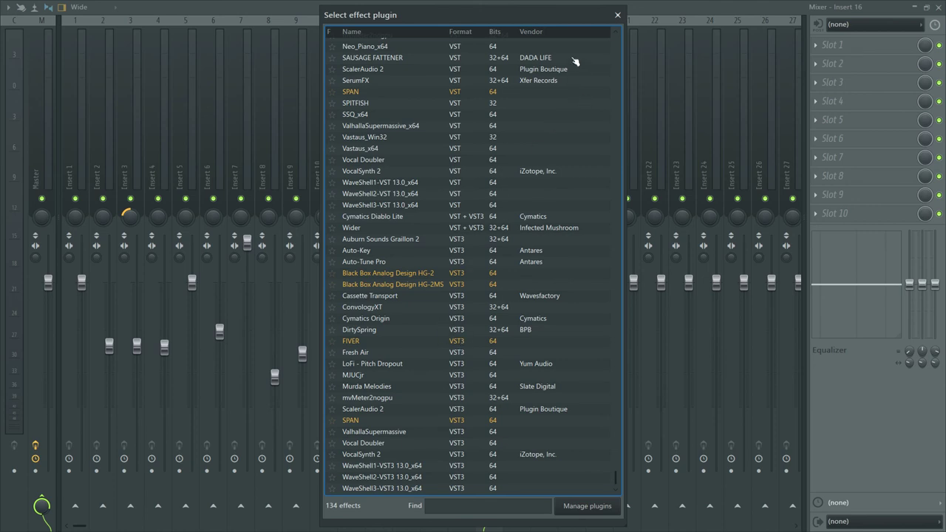
{"action": "left_click", "coordinate": [618, 15]}
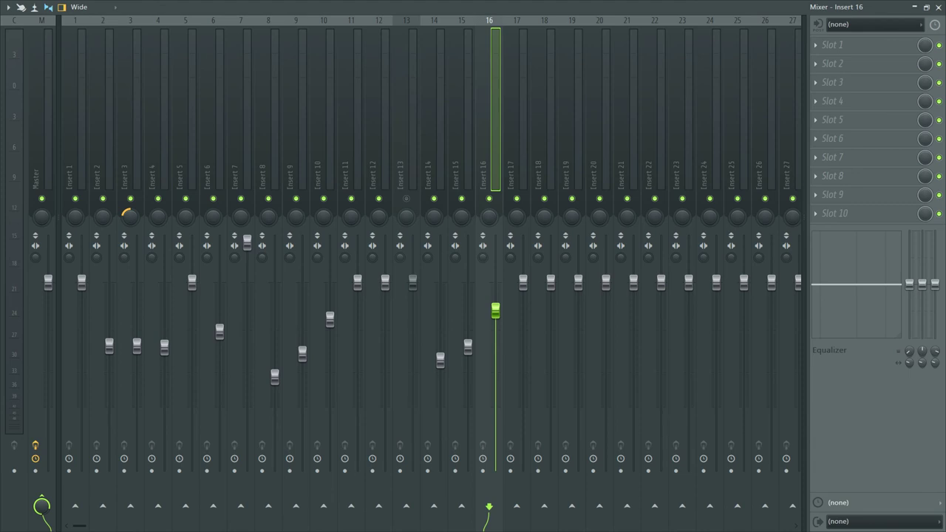